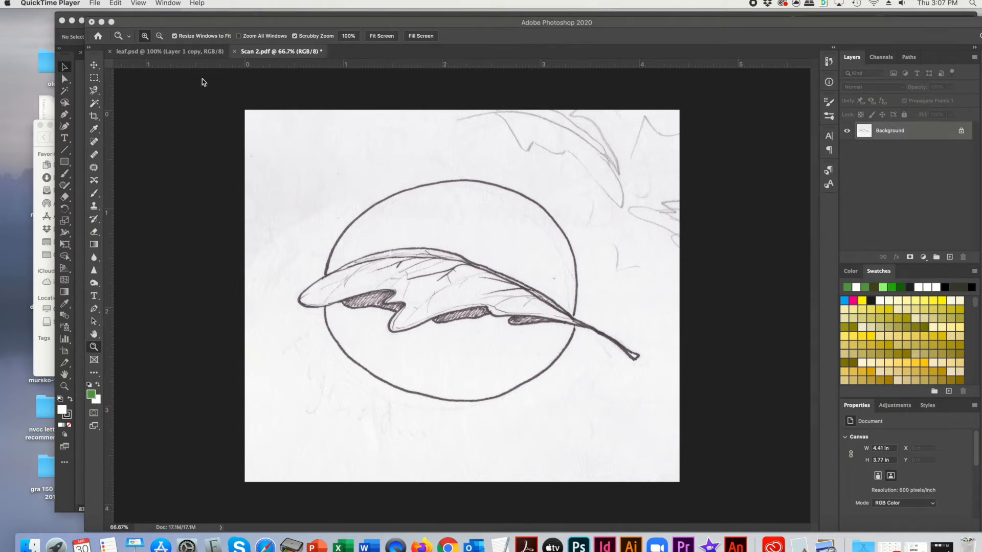
# Examine the painted leaf in leaf.psd at high magnification to inspect its individual pixels along the upper edge.
pyautogui.click(179, 52)
pyautogui.click(179, 52)
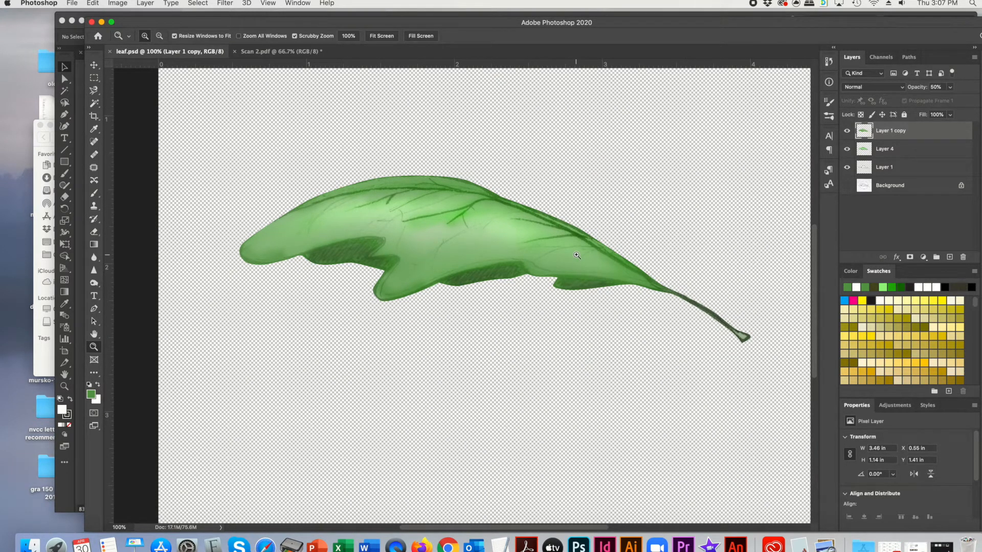
pyautogui.click(593, 244)
pyautogui.click(596, 244)
pyautogui.click(604, 247)
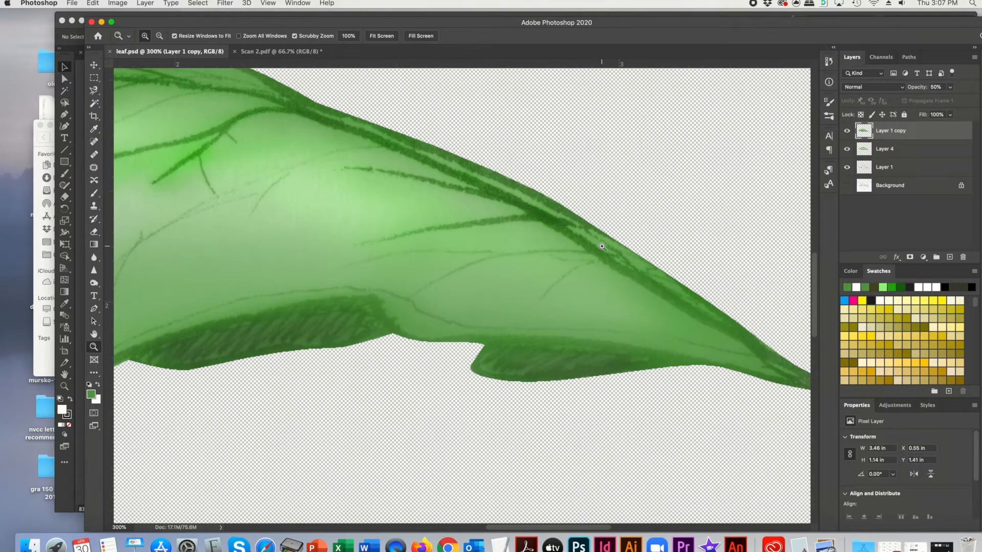
pyautogui.click(613, 250)
pyautogui.click(621, 251)
pyautogui.click(623, 250)
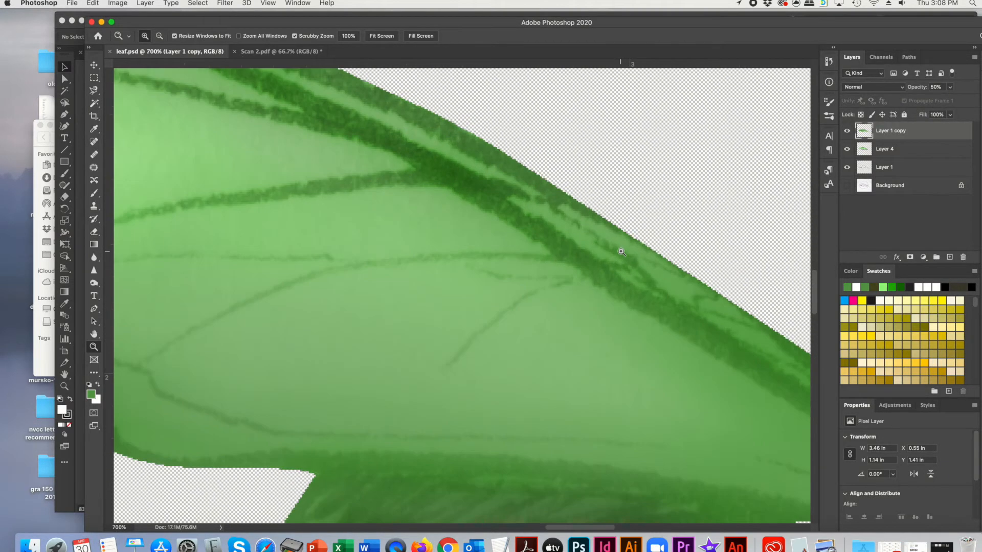
pyautogui.click(627, 249)
pyautogui.click(631, 246)
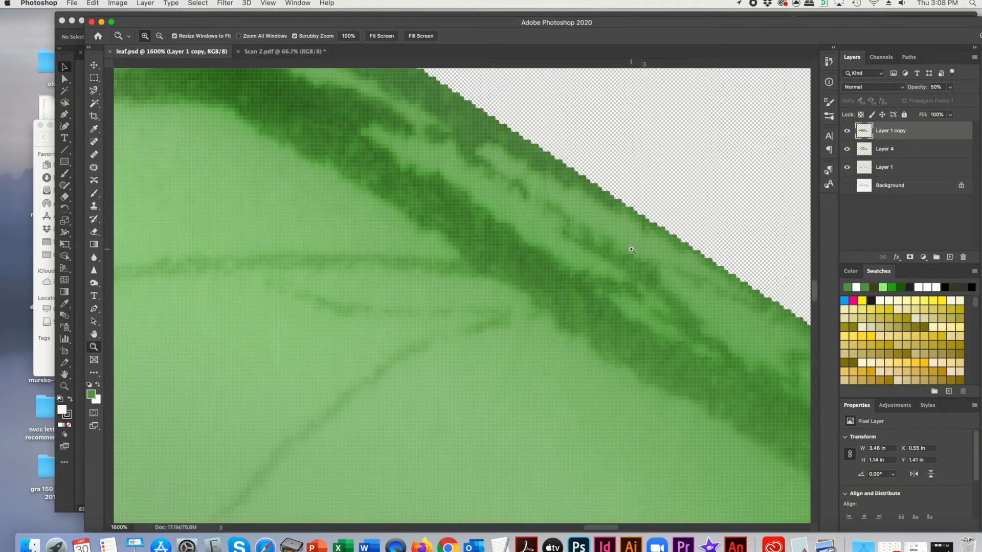
pyautogui.keyDown('alt'); pyautogui.click(628, 250); pyautogui.keyUp('alt')
pyautogui.keyDown('alt'); pyautogui.click(627, 250); pyautogui.keyUp('alt')
pyautogui.keyDown('alt'); pyautogui.click(628, 250); pyautogui.keyUp('alt')
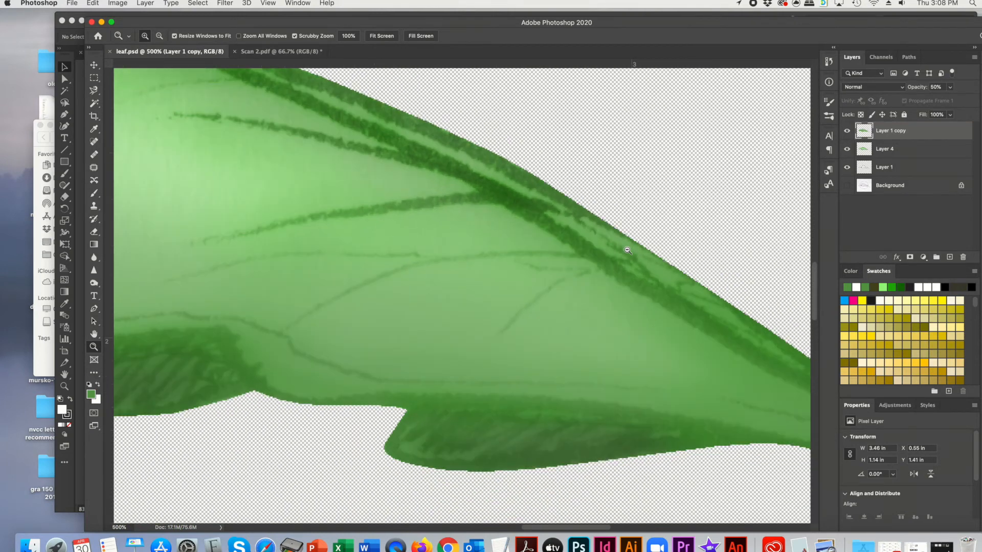
pyautogui.keyDown('alt'); pyautogui.click(628, 250); pyautogui.keyUp('alt')
pyautogui.keyDown('alt'); pyautogui.click(627, 250); pyautogui.keyUp('alt')
pyautogui.keyDown('alt'); pyautogui.click(628, 250); pyautogui.keyUp('alt')
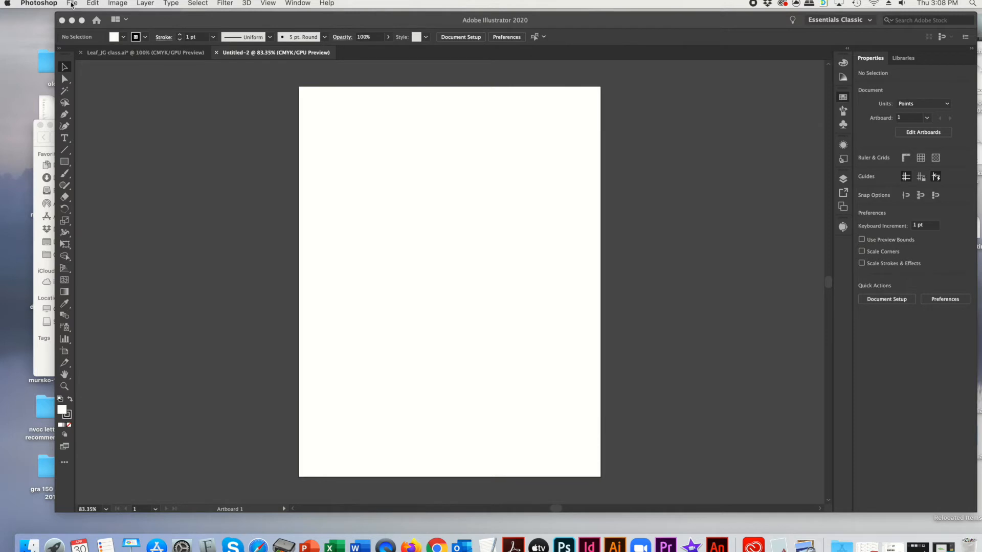
# Switch to Illustrator, place leaf1.psd as a linked image in the blank Untitled-2 document and enlarge it to about 362 × 310 pt.
pyautogui.click(236, 164)
pyautogui.moveTo(157, 21); pyautogui.dragTo(134, 20)
pyautogui.click(72, 3)
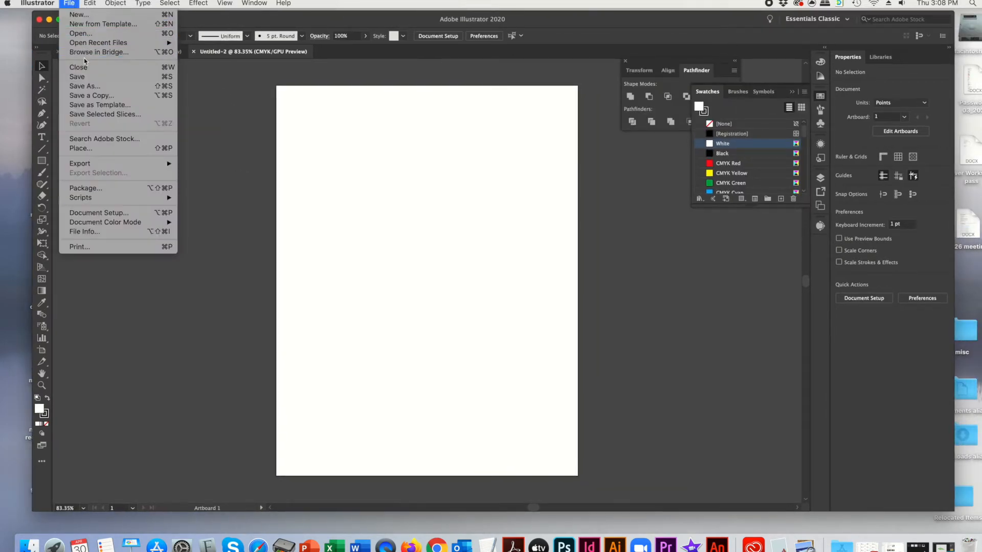
pyautogui.click(94, 149)
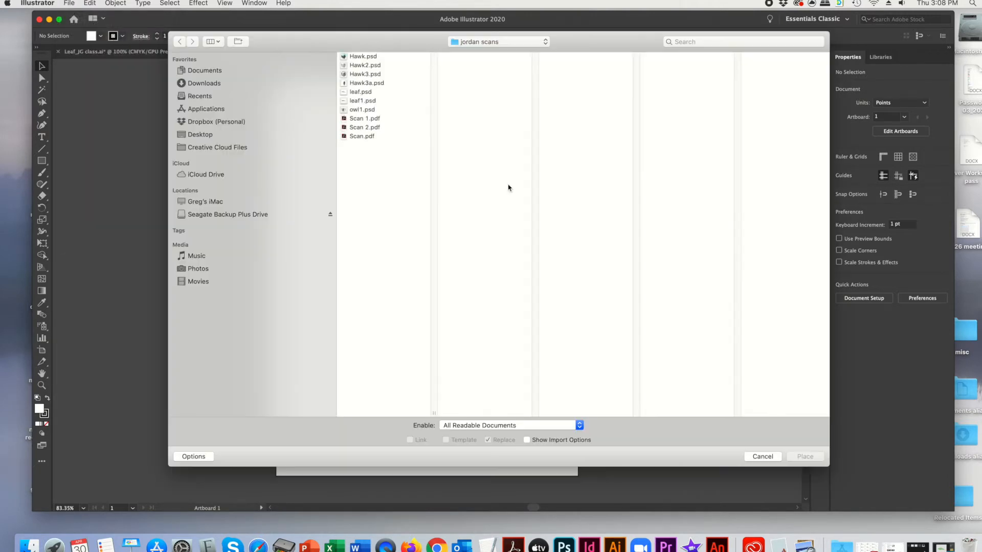
pyautogui.click(364, 92)
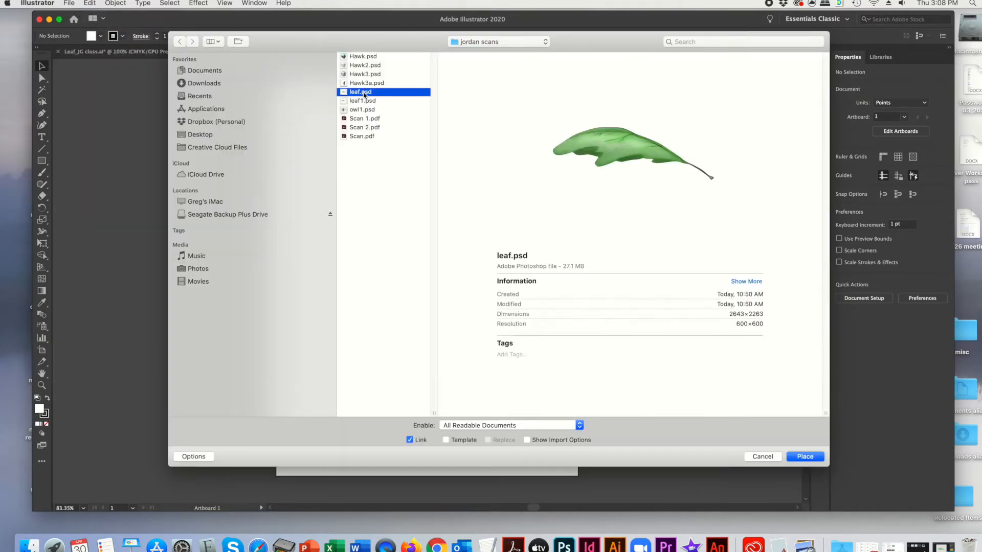
pyautogui.click(365, 102)
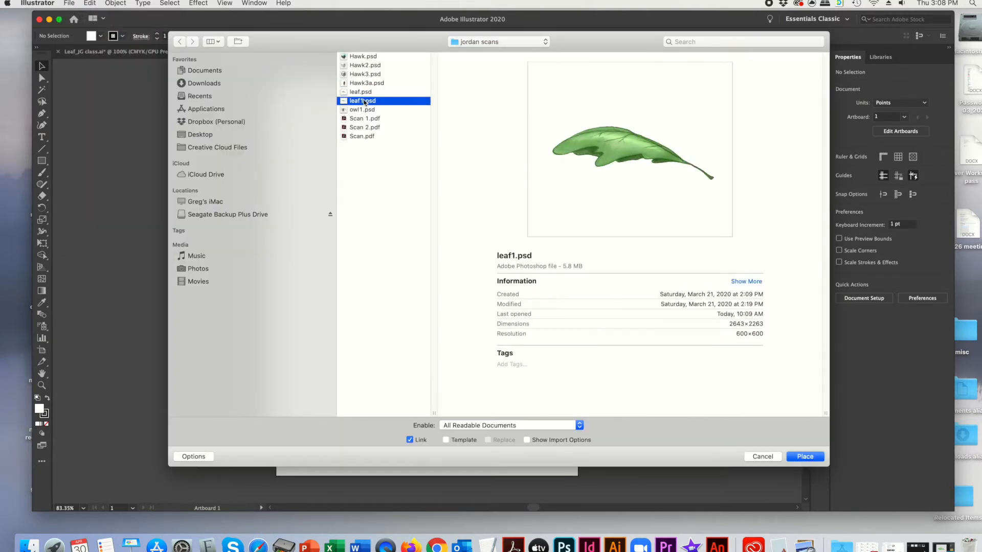
pyautogui.click(803, 456)
pyautogui.click(341, 131)
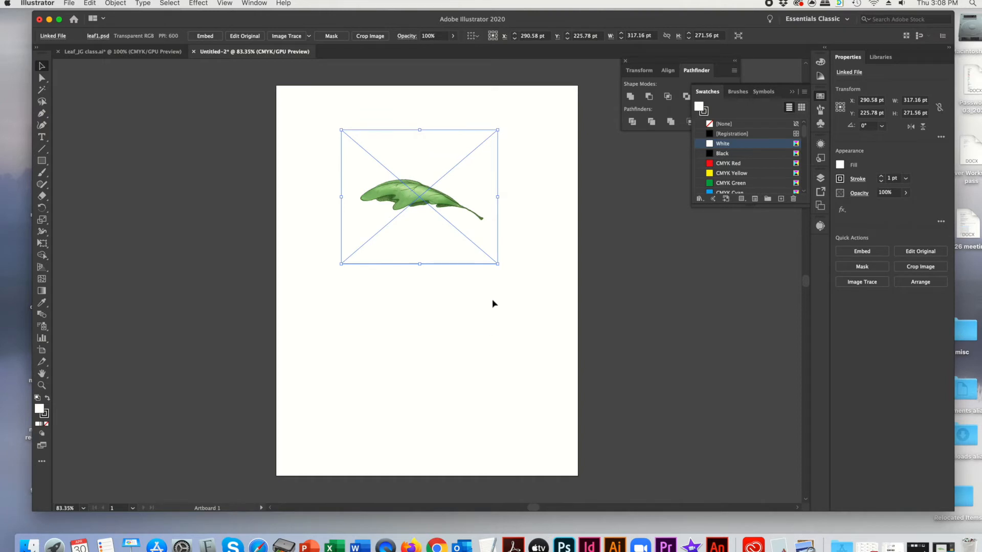
pyautogui.moveTo(499, 265); pyautogui.dragTo(520, 283)
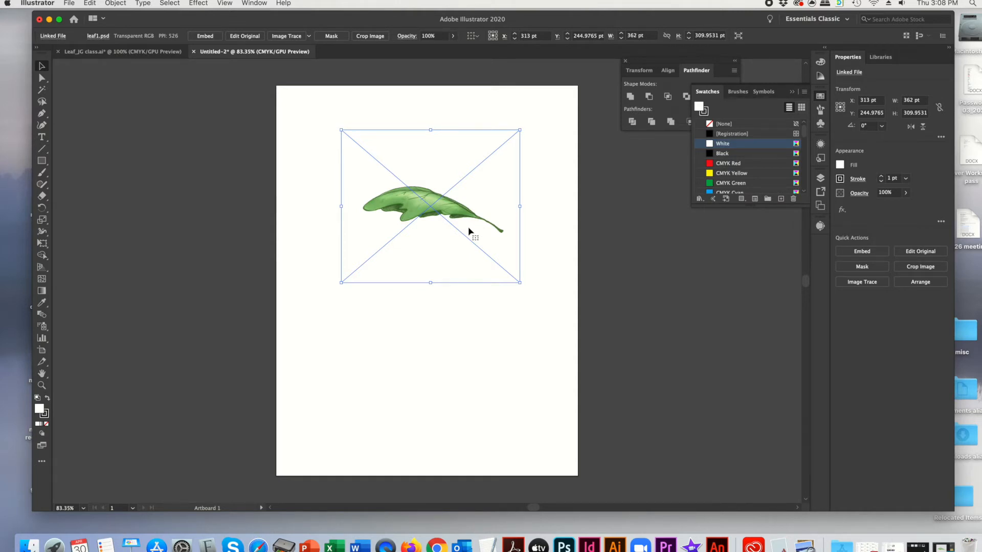
# Try an Image Trace of the leaf with the Sketched Art preset and undo it.
pyautogui.click(309, 36)
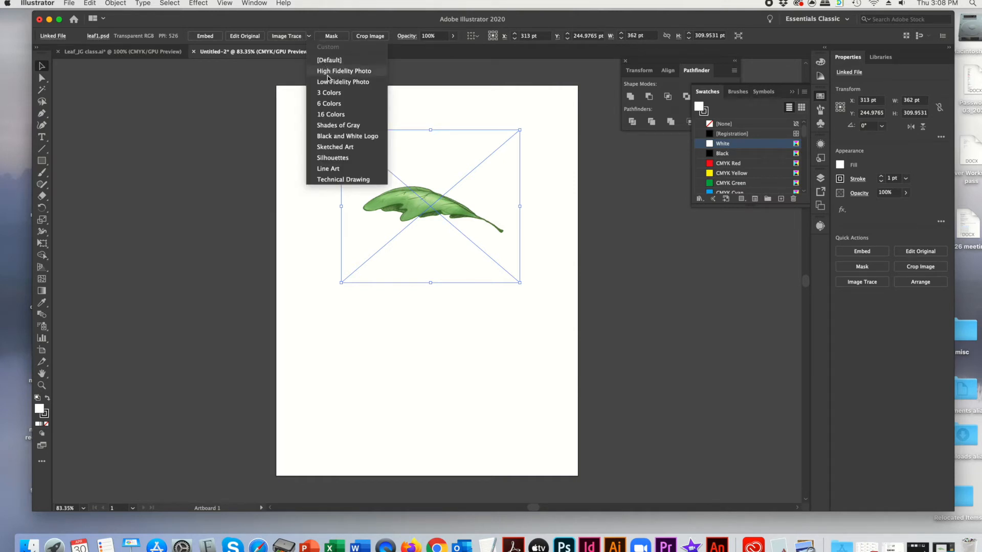
pyautogui.click(345, 147)
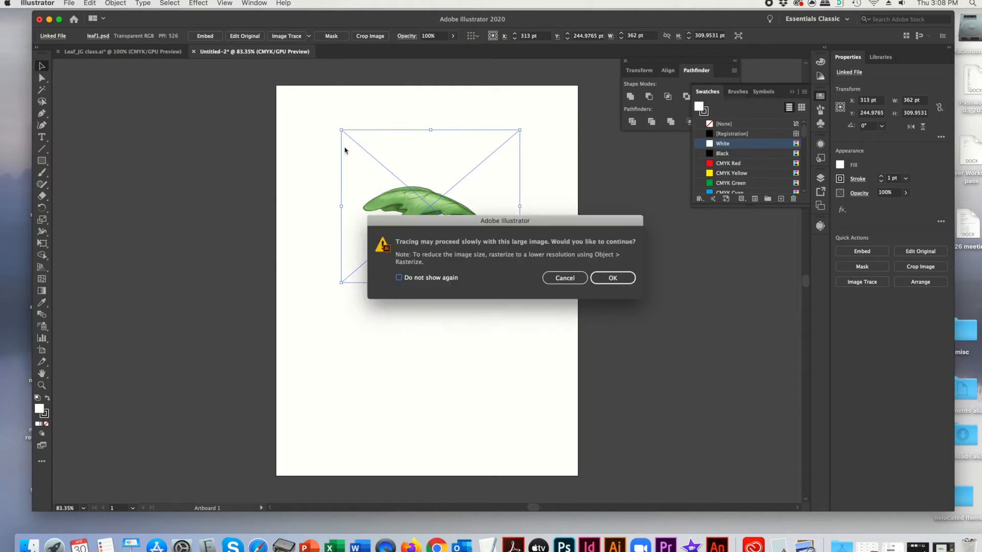
pyautogui.click(615, 279)
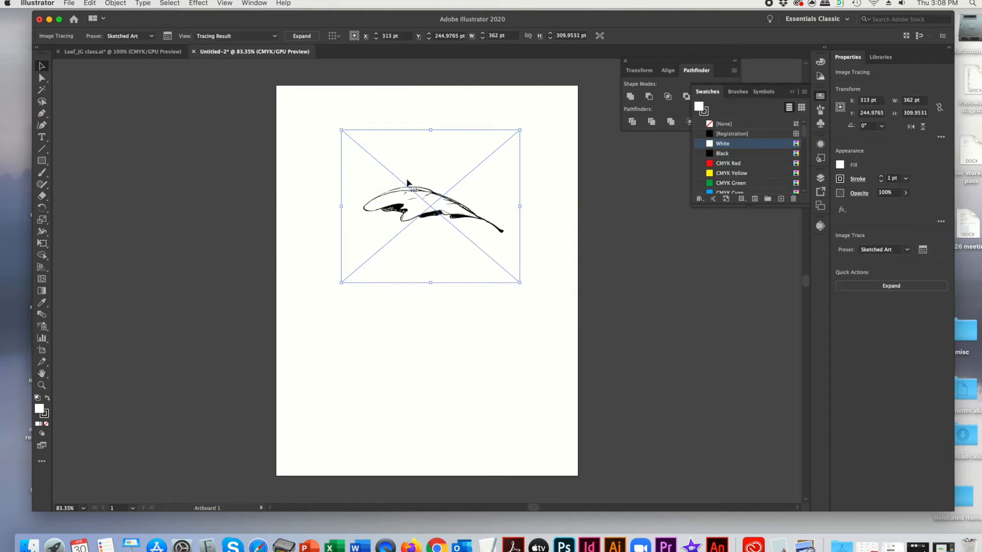
pyautogui.press('super+z')
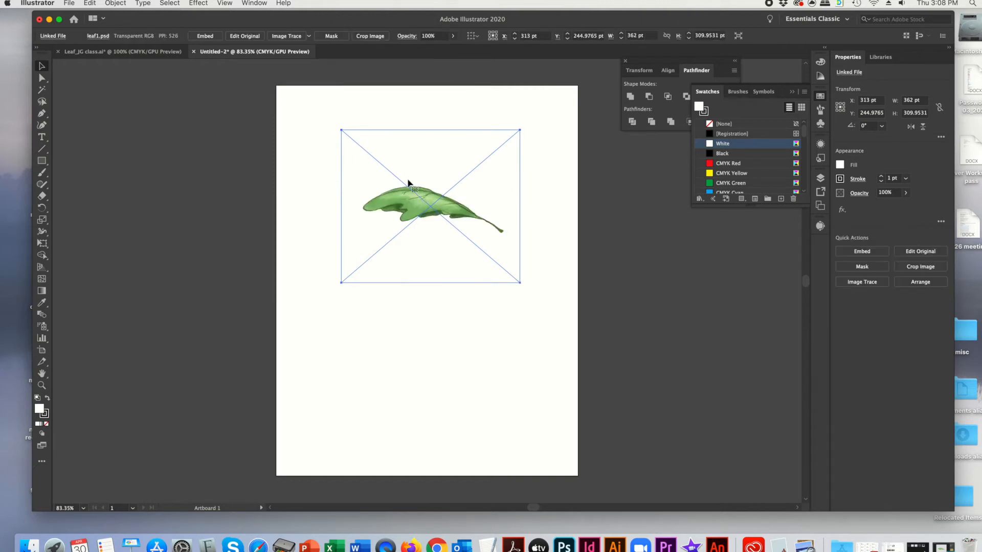
# Trace the leaf image with the 16 Colors preset and expand the tracing into vector shapes.
pyautogui.click(309, 36)
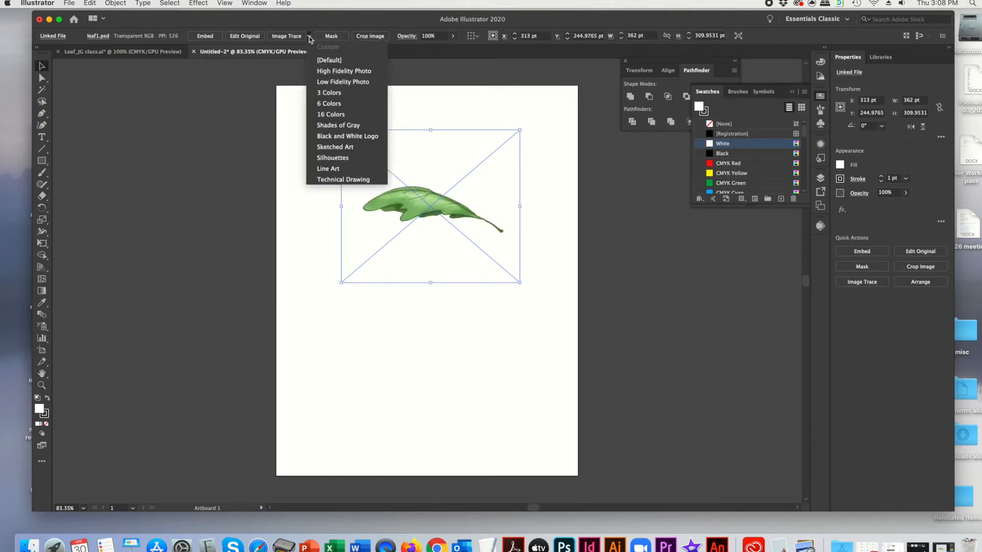
pyautogui.click(338, 115)
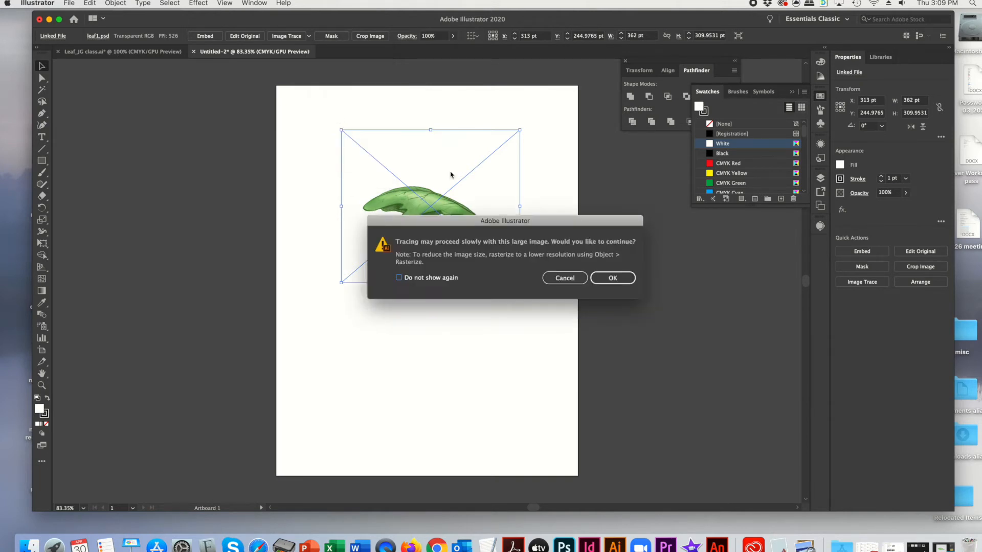
pyautogui.click(611, 276)
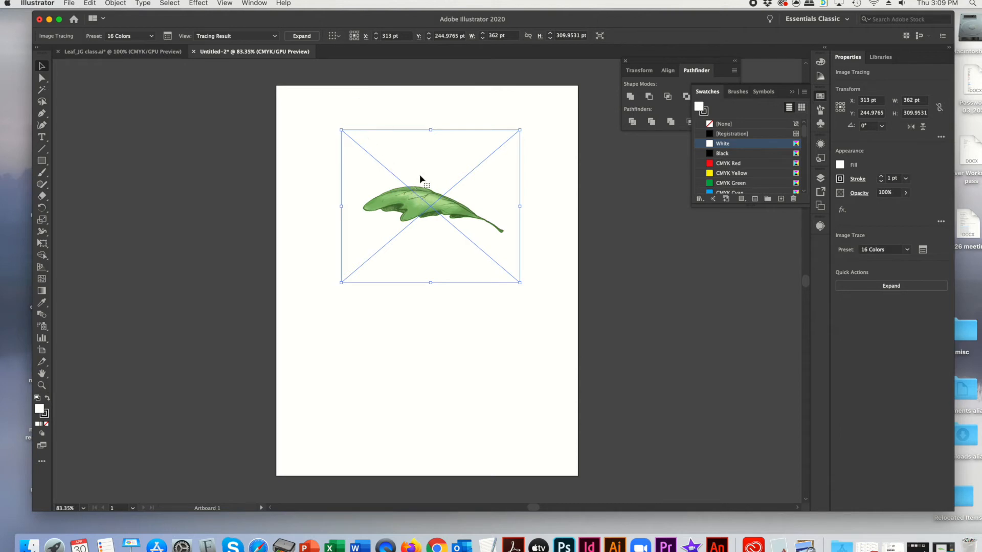
pyautogui.moveTo(419, 178)
pyautogui.mouseDown()
pyautogui.moveTo(501, 220)
pyautogui.moveTo(458, 201)
pyautogui.mouseUp()
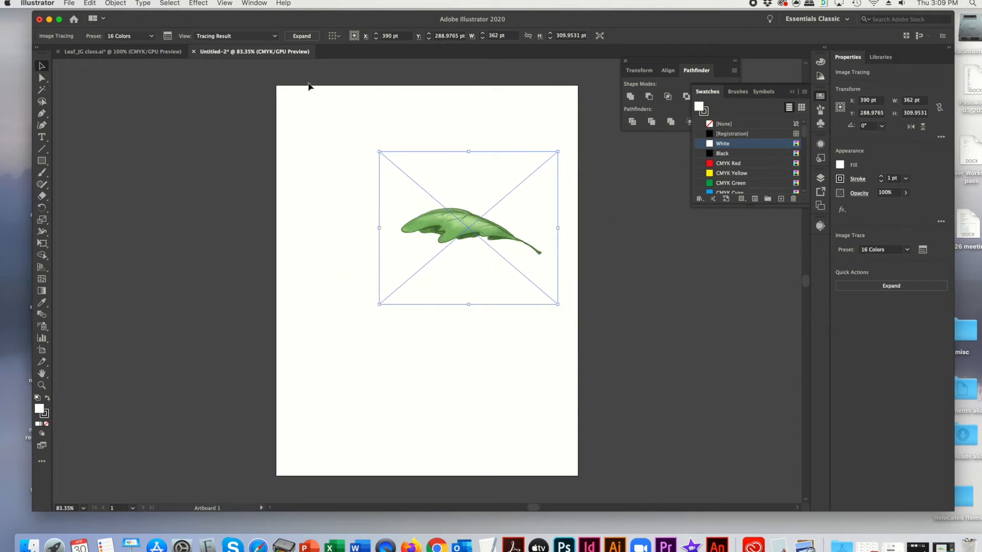
pyautogui.click(309, 39)
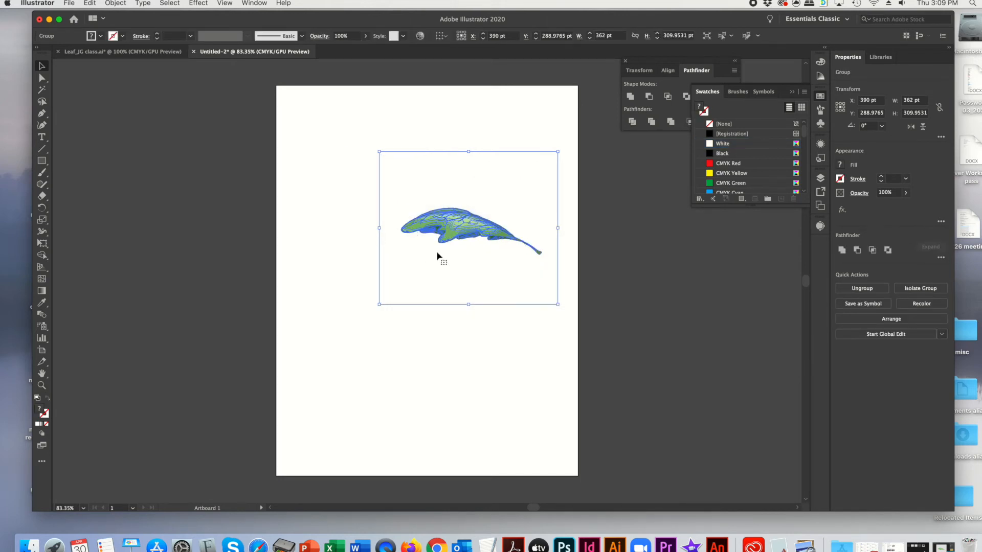
# Move the expanded leaf group partly past the artboard's right edge to expose its white background, and deselect it.
pyautogui.press('super+equal')
pyautogui.press('super+equal')
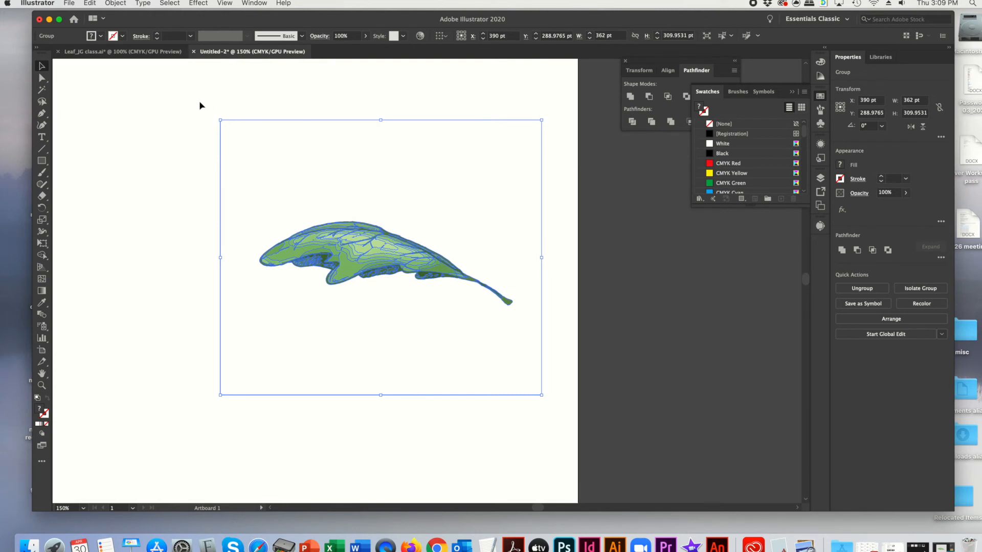
pyautogui.moveTo(199, 104); pyautogui.dragTo(542, 431)
pyautogui.moveTo(296, 346); pyautogui.dragTo(499, 417)
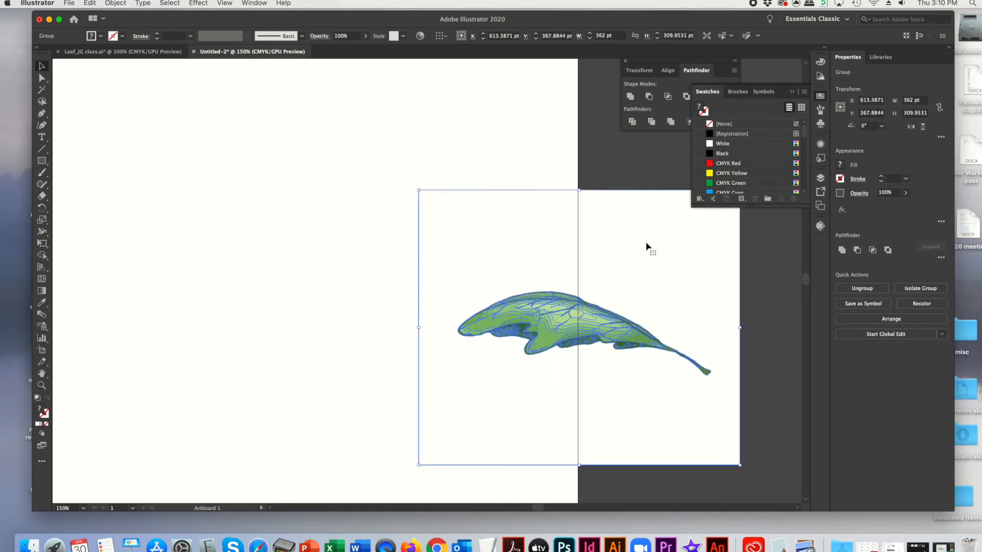
pyautogui.click(607, 177)
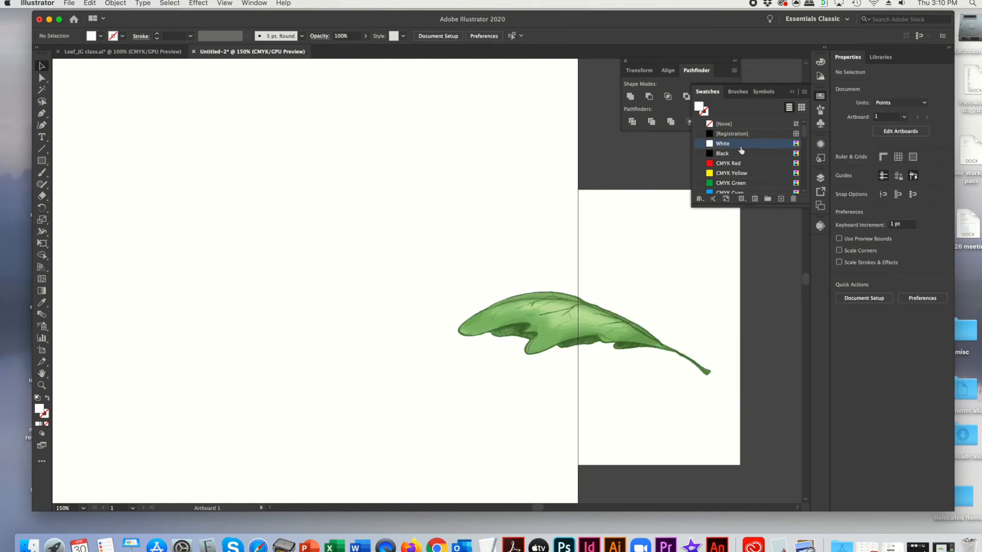
# Delete the white background shape behind the traced leaf using the Direct Selection tool.
pyautogui.click(792, 91)
pyautogui.click(42, 78)
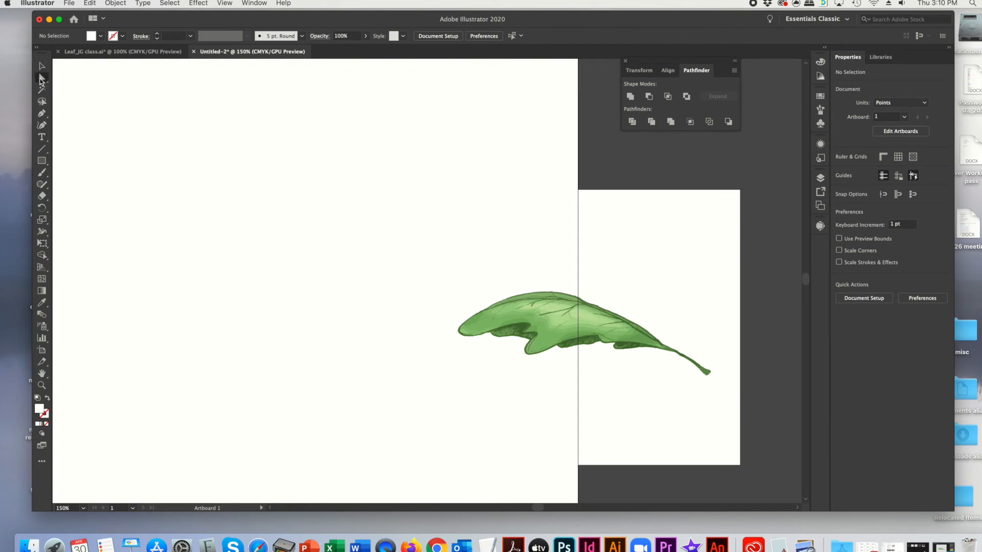
pyautogui.click(740, 191)
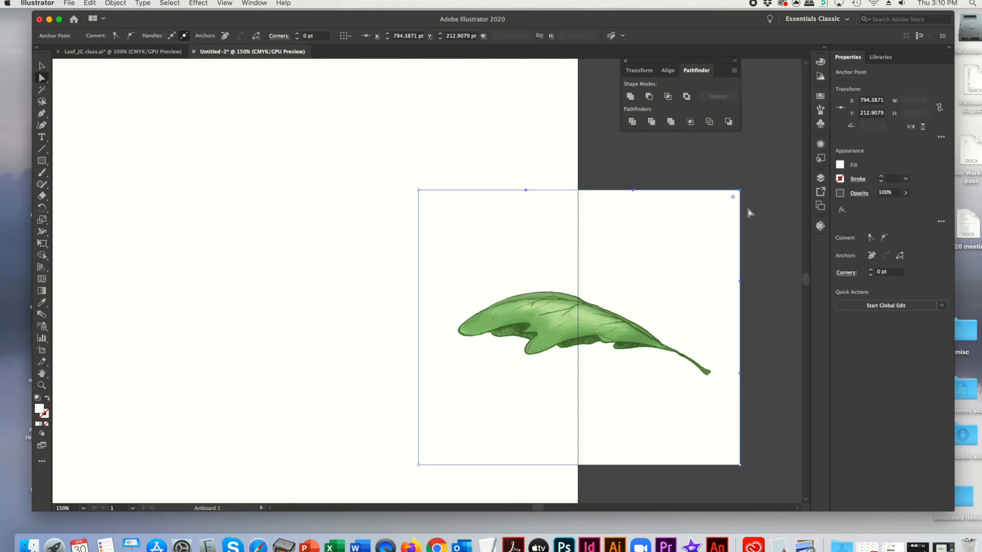
pyautogui.press('Delete')
pyautogui.press('Delete')
# Move the whole traced leaf group back onto the upper part of the artboard and deselect it.
pyautogui.click(42, 65)
pyautogui.moveTo(389, 256); pyautogui.dragTo(745, 423)
pyautogui.moveTo(608, 340); pyautogui.dragTo(356, 195)
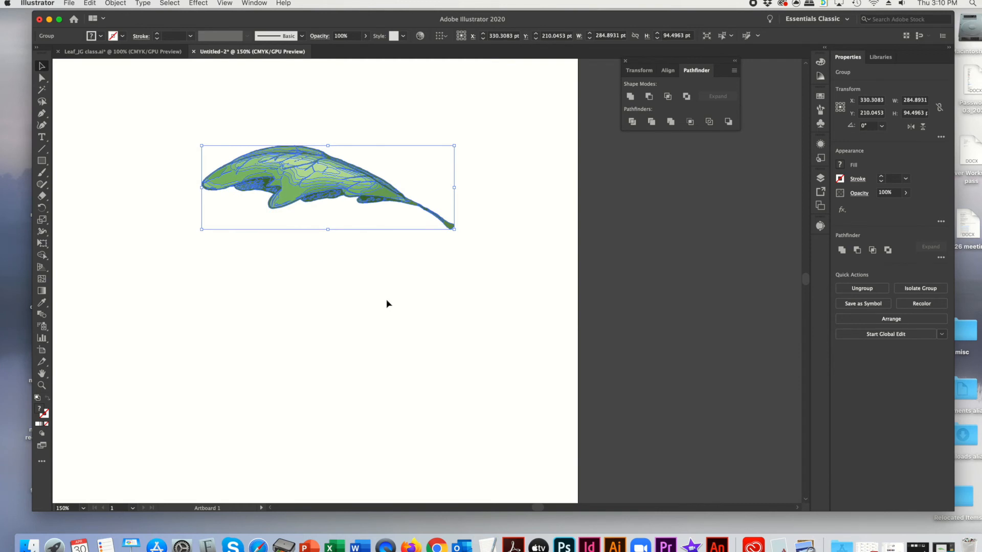
pyautogui.click(392, 289)
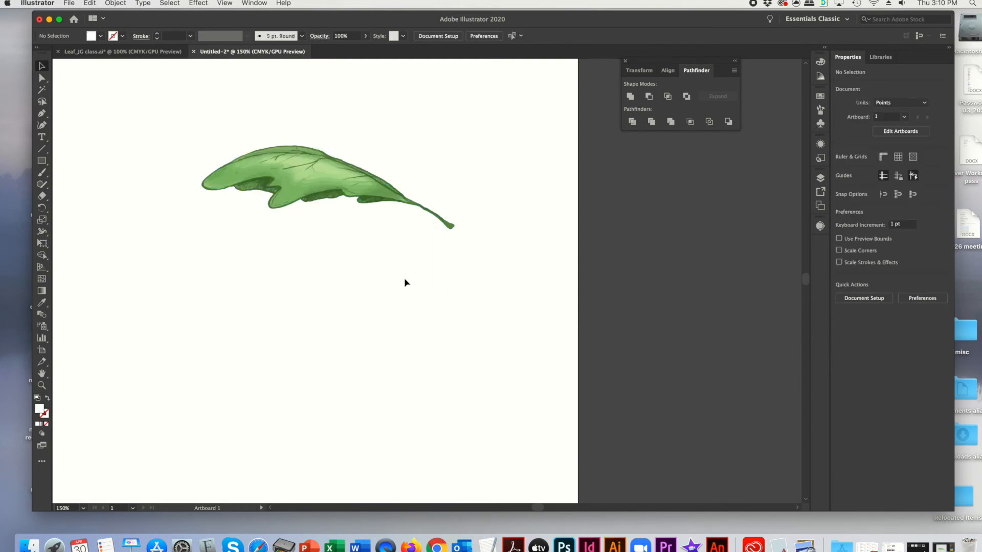
# Copy the traced leaf group from Untitled-2 and paste it into the Leaf_JG class.ai document.
pyautogui.press('super+minus')
pyautogui.press('super+minus')
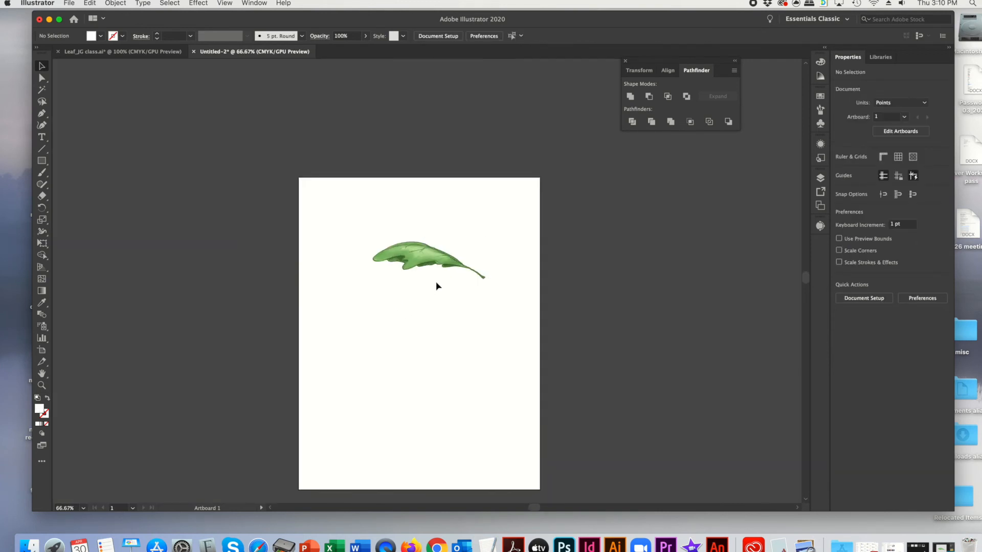
pyautogui.moveTo(346, 230); pyautogui.dragTo(506, 312)
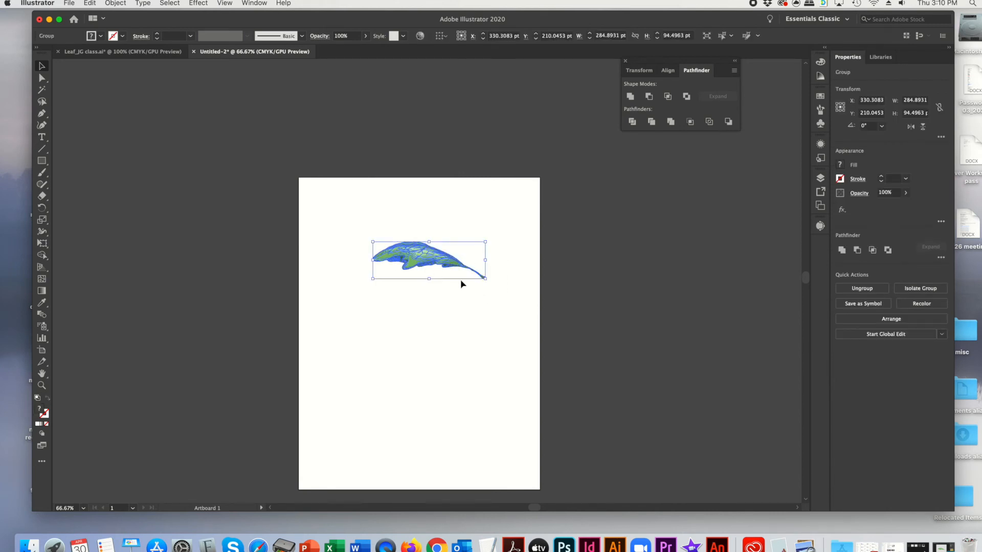
pyautogui.click(139, 52)
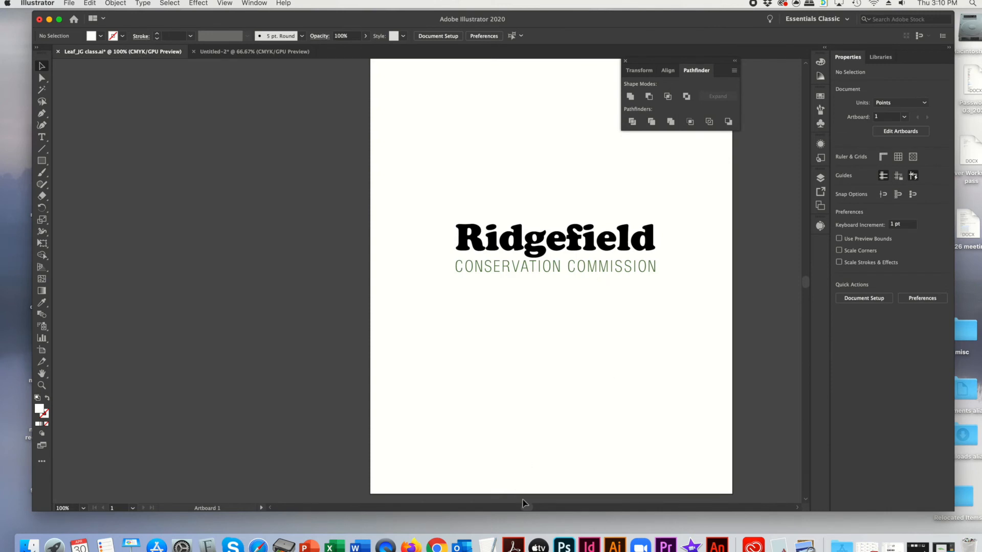
pyautogui.moveTo(526, 505); pyautogui.dragTo(532, 508)
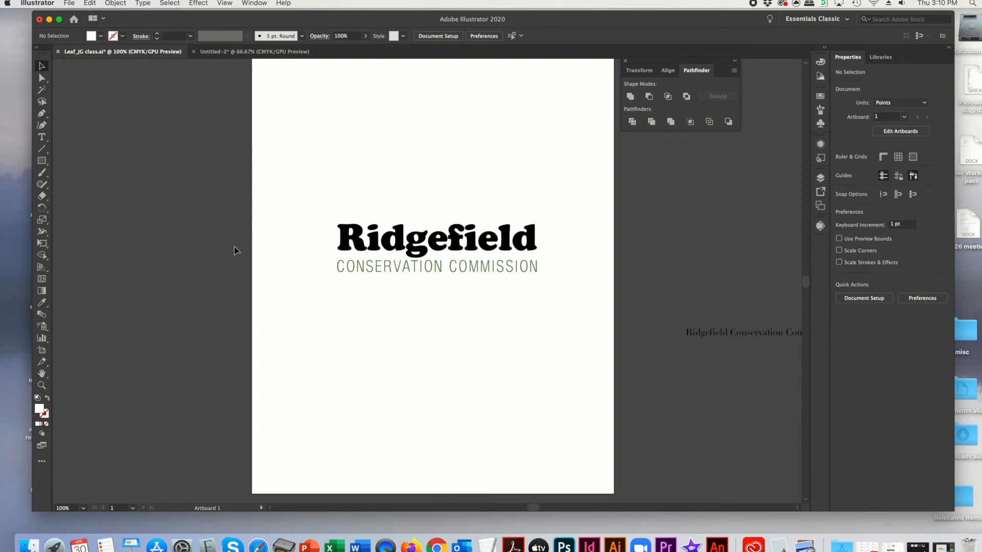
pyautogui.press('cmd+v')
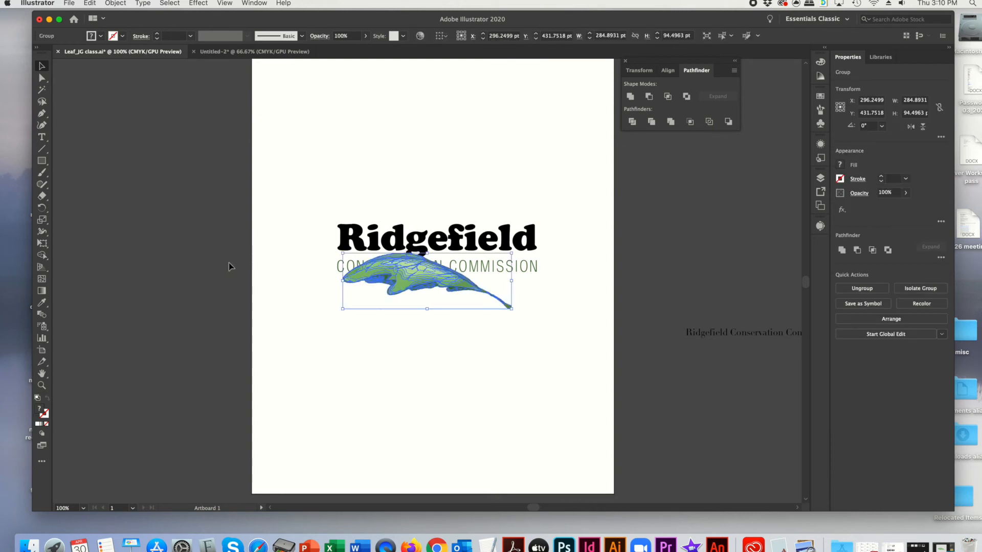
# Position the leaf above the Ridgefield lettering with its stem overlapping the text, and rotate it about 5° clockwise.
pyautogui.moveTo(419, 293); pyautogui.dragTo(422, 223)
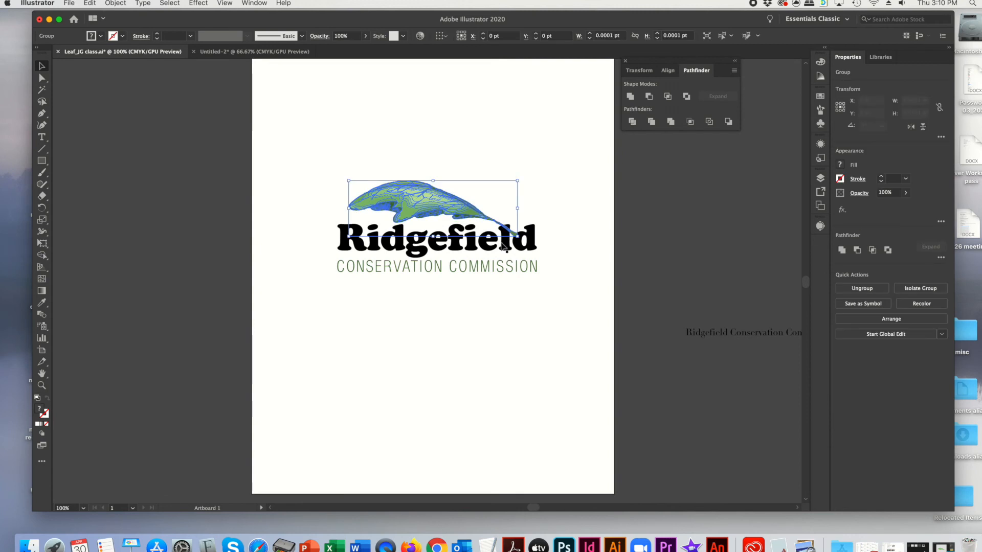
pyautogui.moveTo(521, 238); pyautogui.dragTo(518, 244)
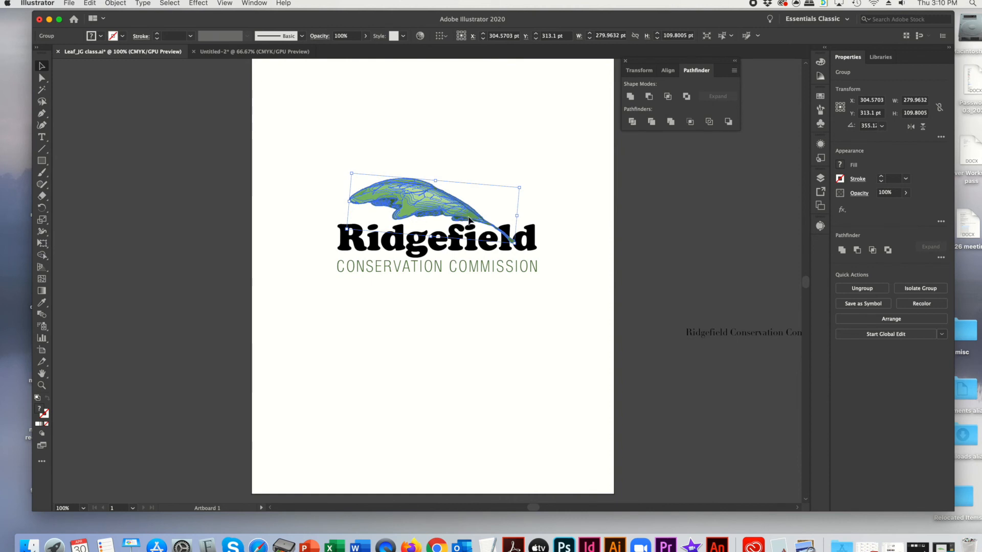
pyautogui.click(556, 381)
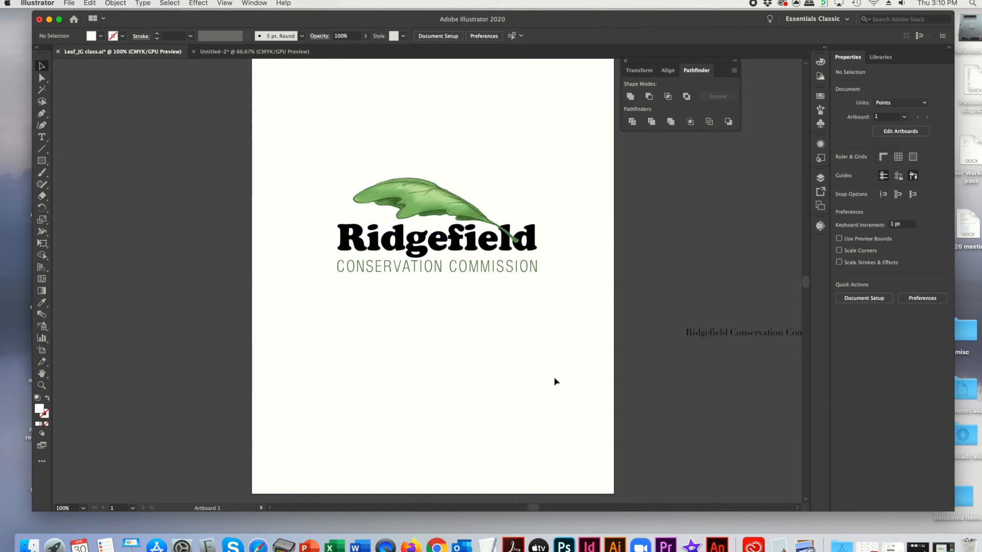
# Try enlarging the leaf and both lines of lettering together as one logo, and undo the enlargement.
pyautogui.moveTo(358, 253); pyautogui.dragTo(557, 317)
pyautogui.moveTo(545, 277); pyautogui.dragTo(651, 422)
pyautogui.click(432, 213)
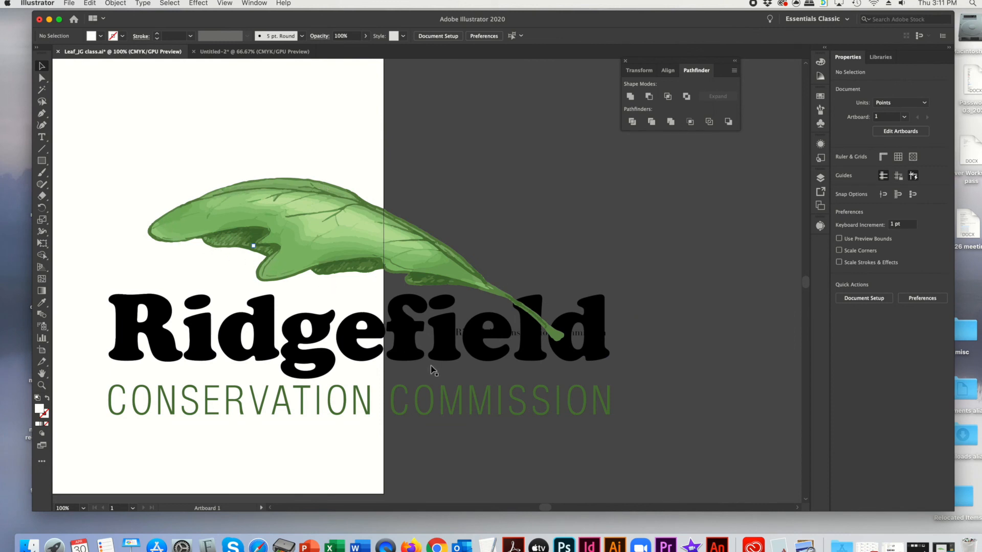
pyautogui.press('super+z')
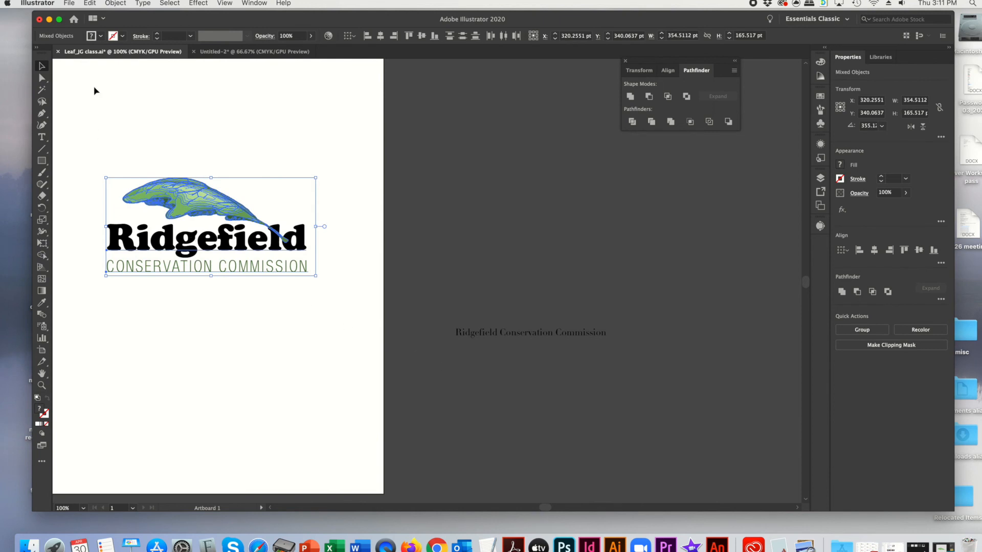